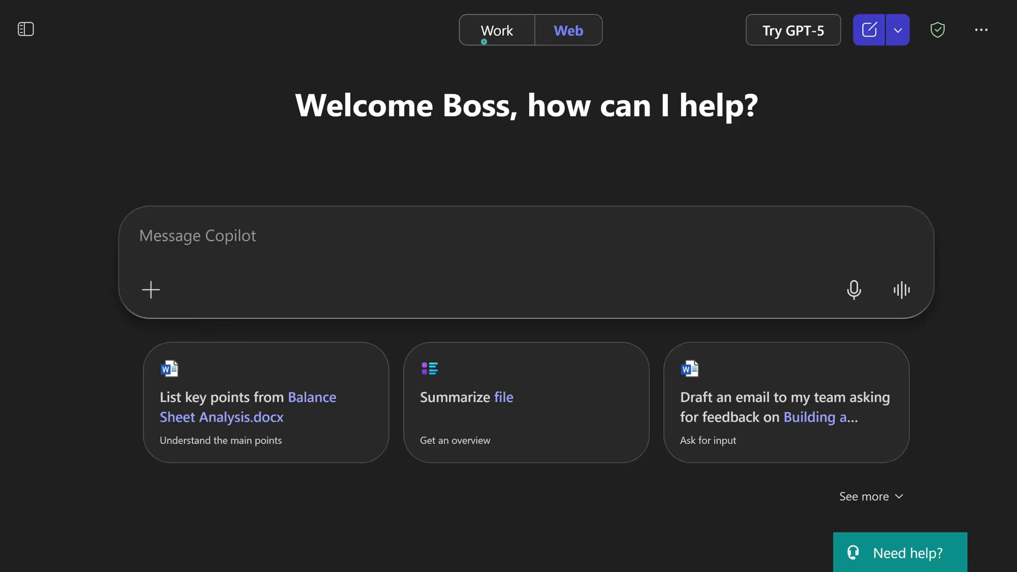
Step: Switch the Copilot chat to Work mode before preparing the clean data question
left_click(484, 40)
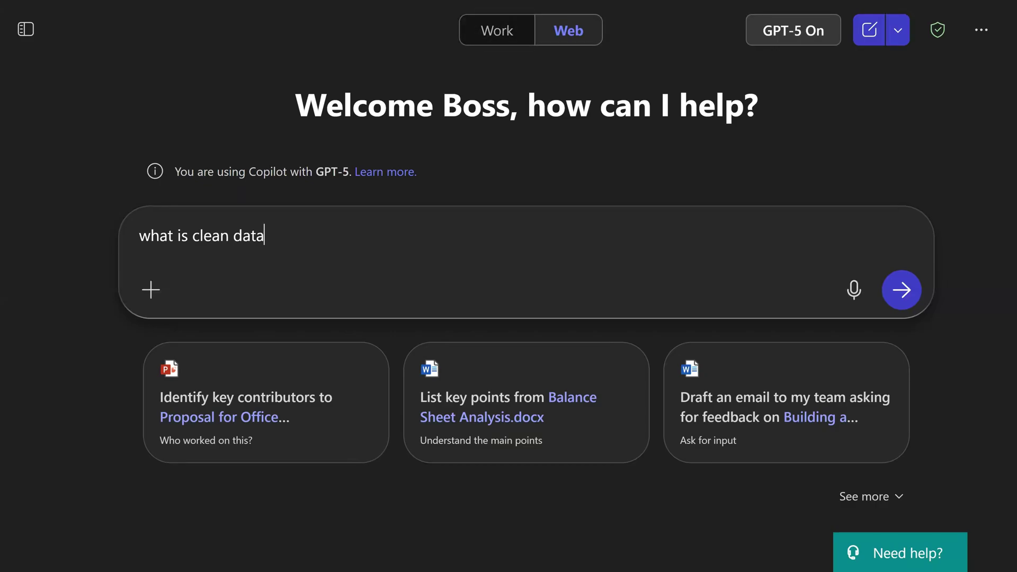
Step: Send 'what is clean data' in Web mode and copy the prompt for reuse
key("Return")
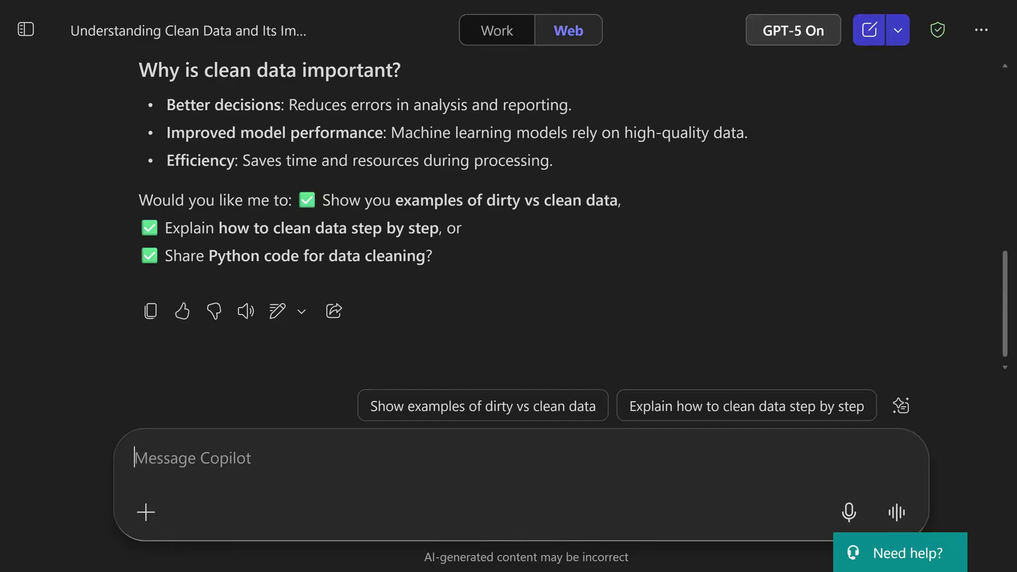
scroll(796, 198, "up", 10)
left_click(803, 140)
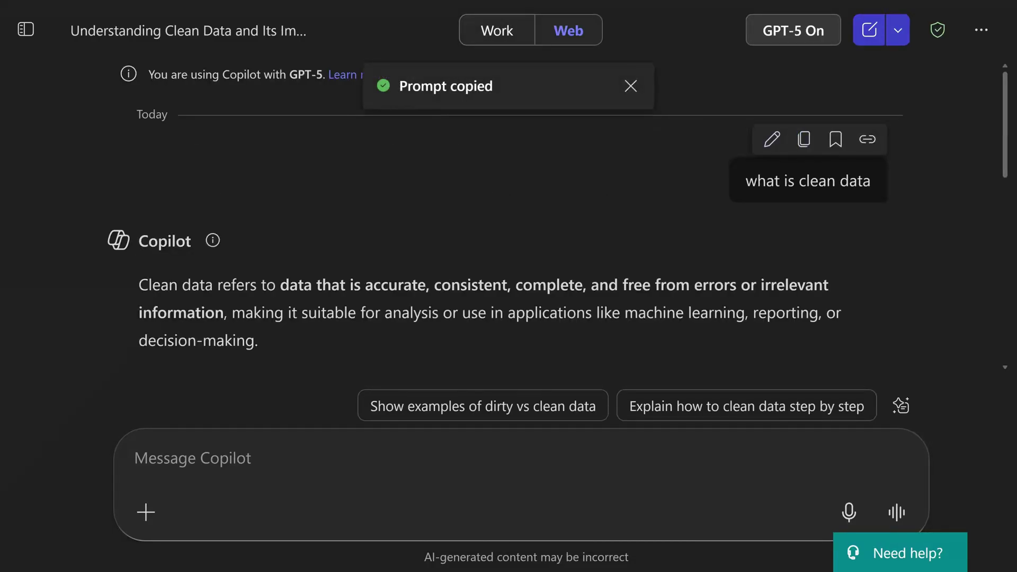
Step: Start a Work-mode chat and send the pasted 'what is clean data' question
left_click(497, 30)
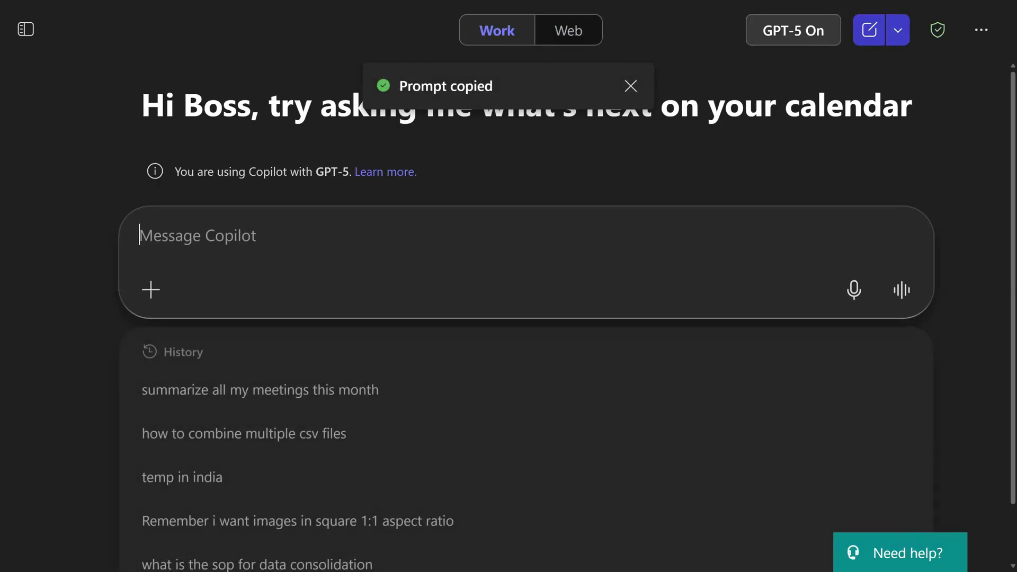
key("ctrl+v")
left_click(902, 290)
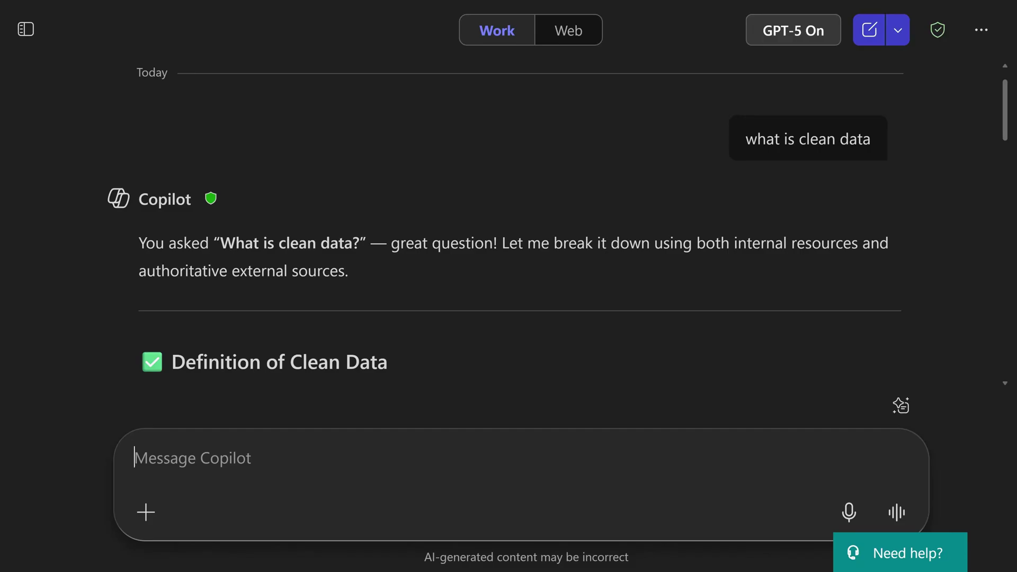
scroll(516, 222, "down", 3)
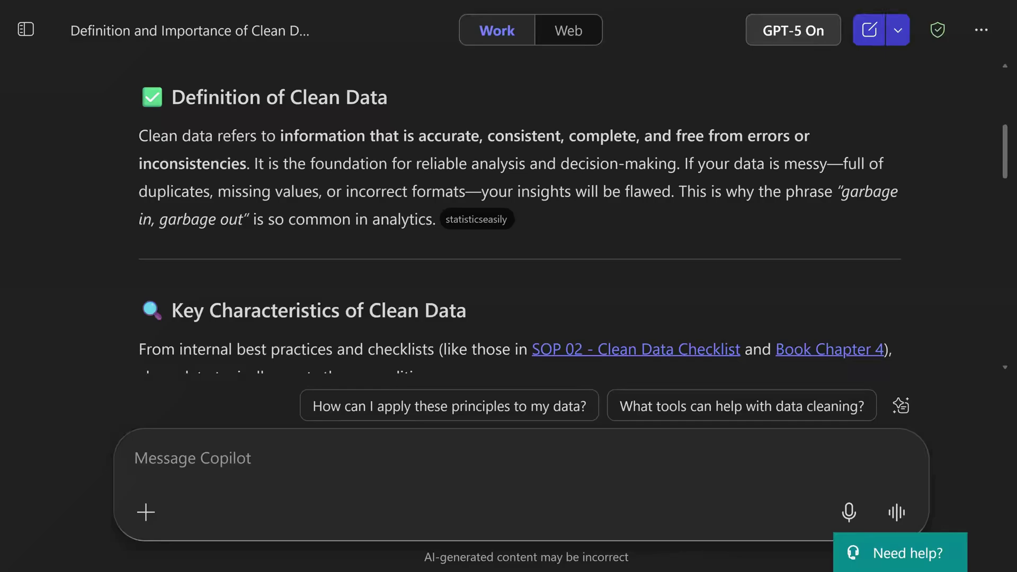
scroll(520, 215, "down", 3)
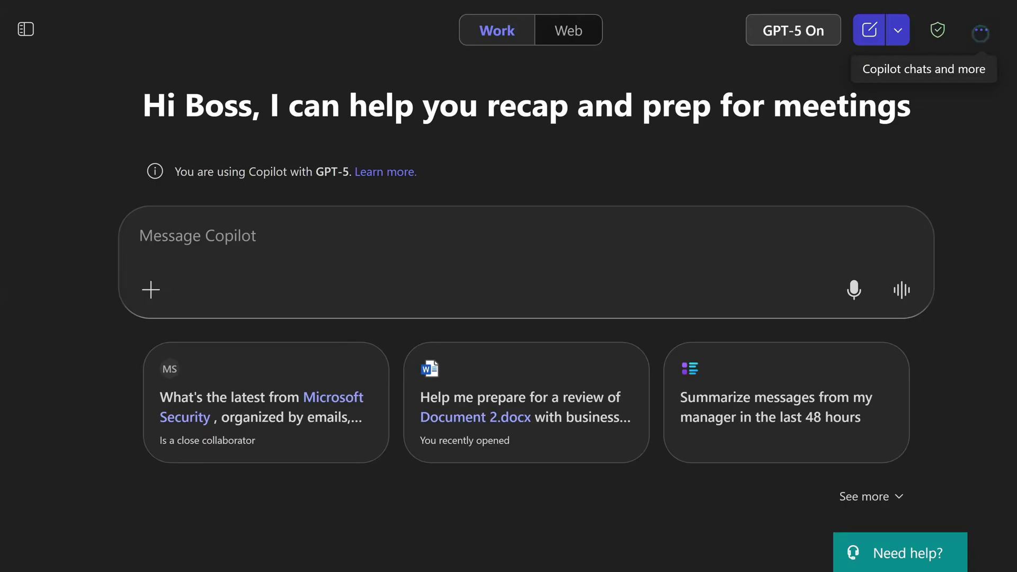
Step: Turn off the Web search toggle from the chat's ... options menu
left_click(981, 30)
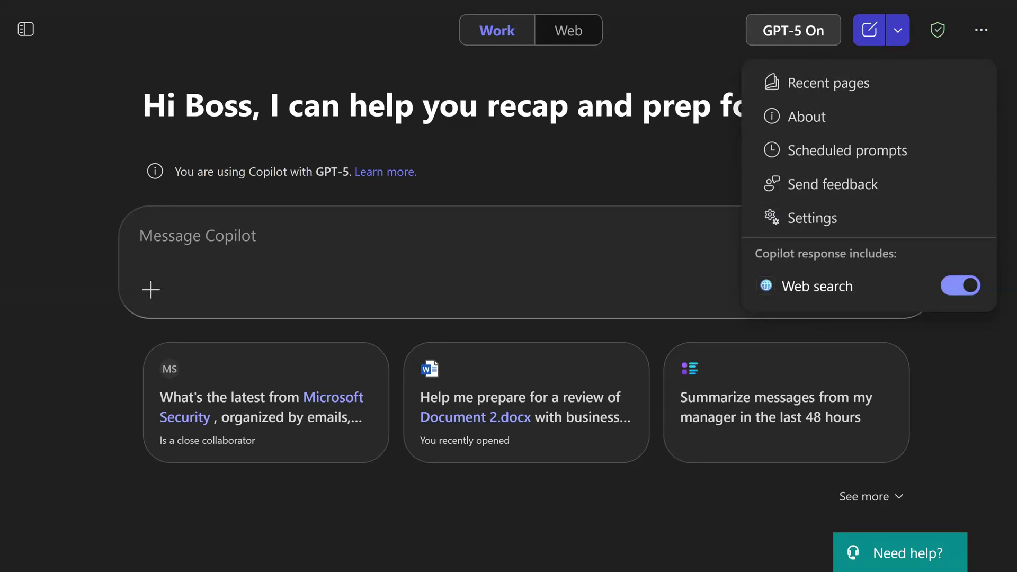
left_click(960, 285)
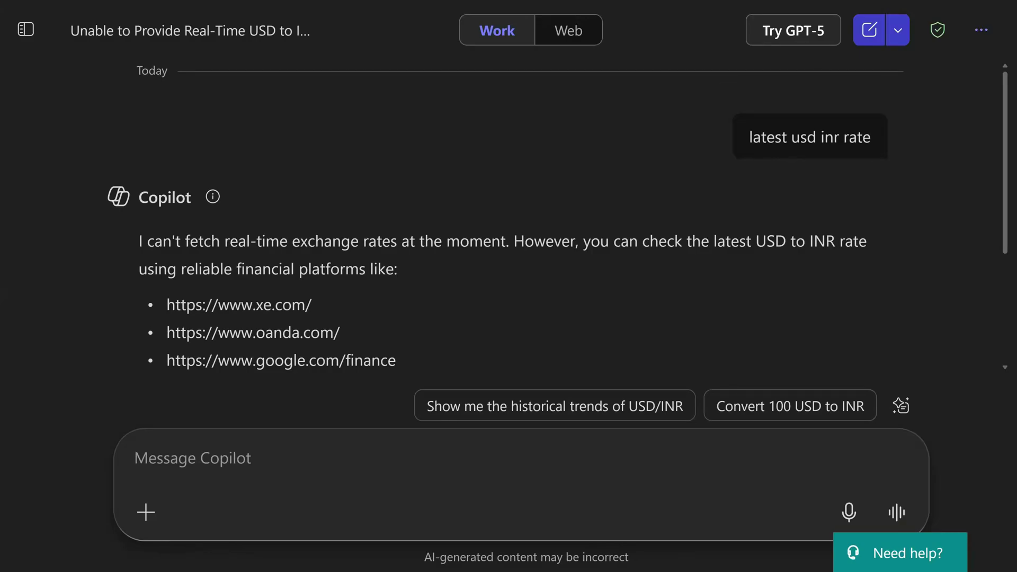
Step: Turn the Web search toggle back on from the ... options menu
left_click(982, 30)
left_click(960, 285)
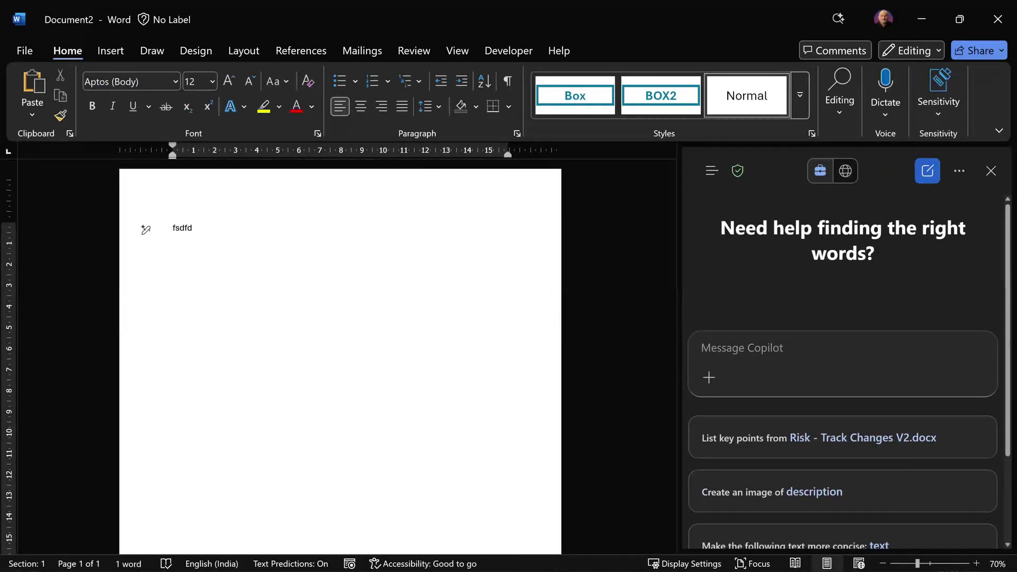
Step: Check the Web search option in Word's Copilot pane ... menu
left_click(959, 171)
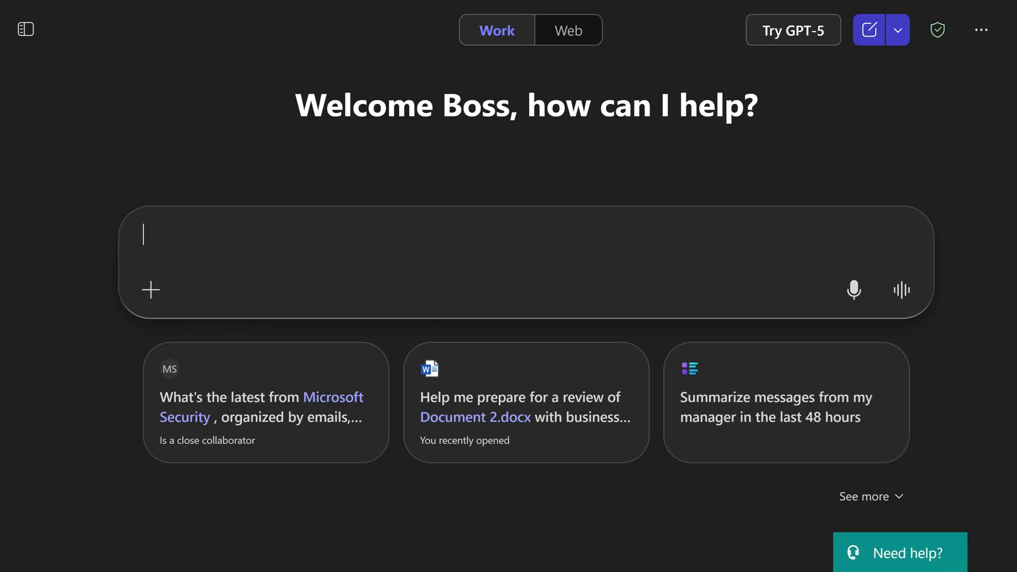
Step: Switch the Work/Web toggle to Web mode
left_click(568, 30)
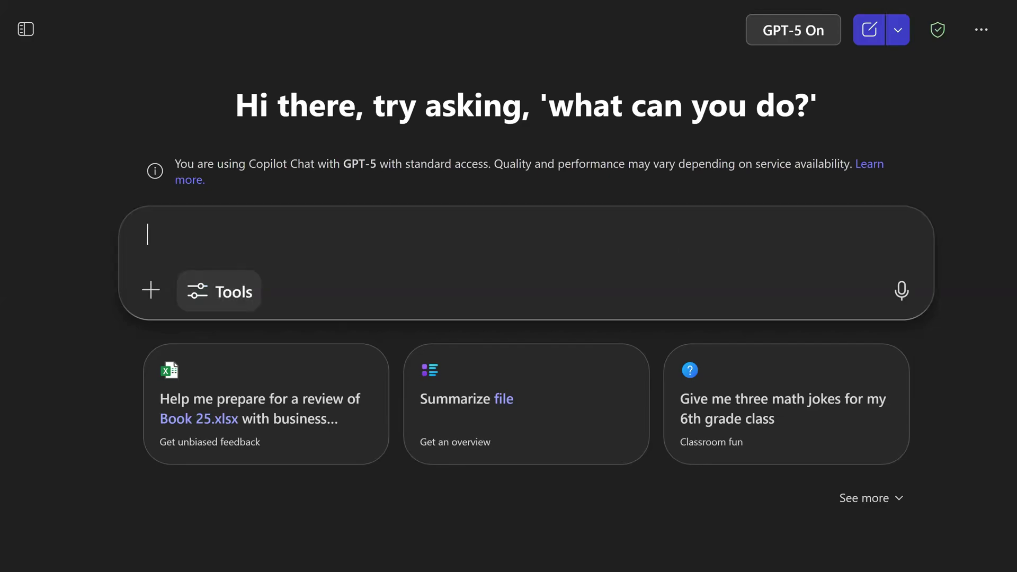
Step: Attach the transactions 2025 workbook to the prompt via Add work content
left_click(151, 290)
key("Down")
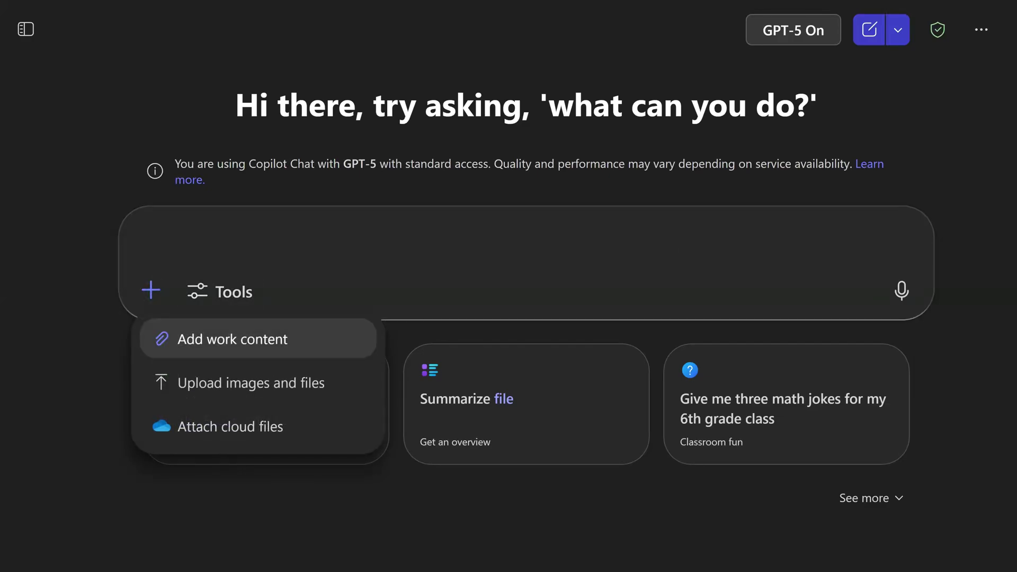
key("Return")
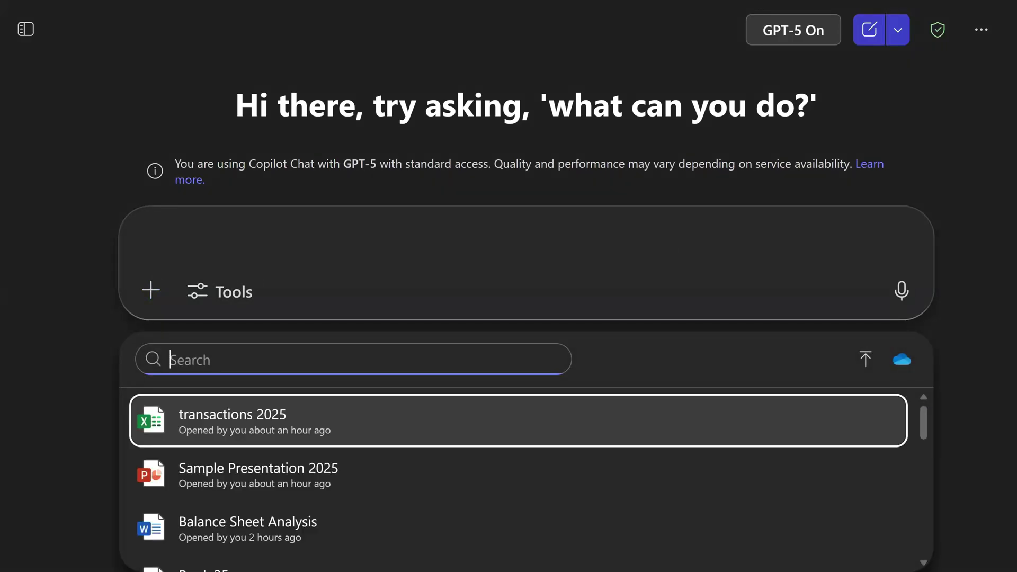
key("Return")
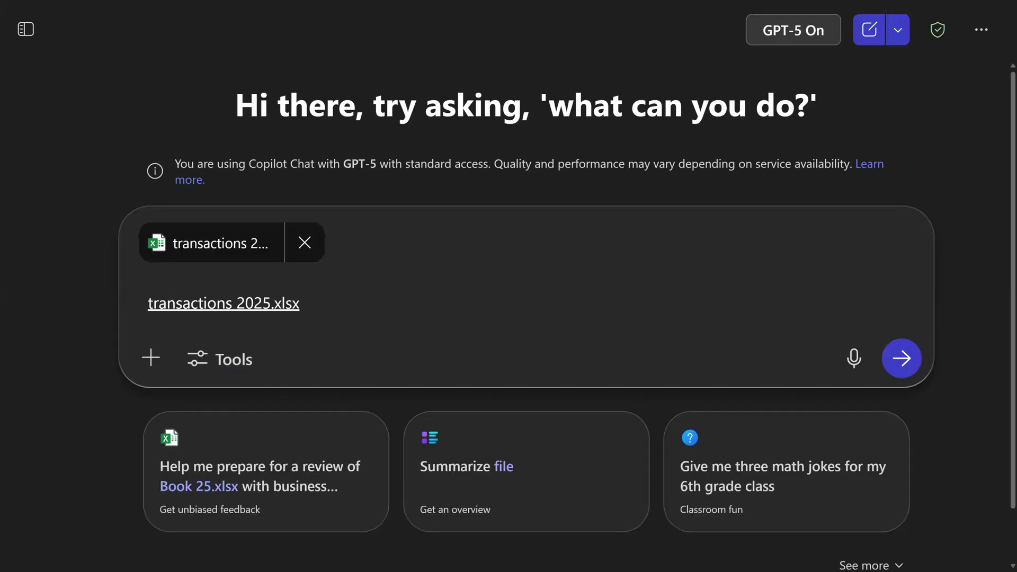